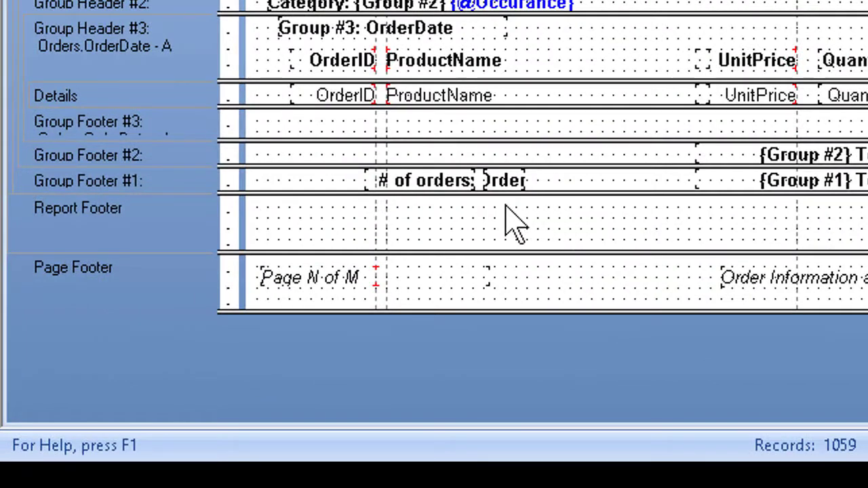
pyautogui.click(505, 207)
pyautogui.click(505, 207)
pyautogui.click(506, 206)
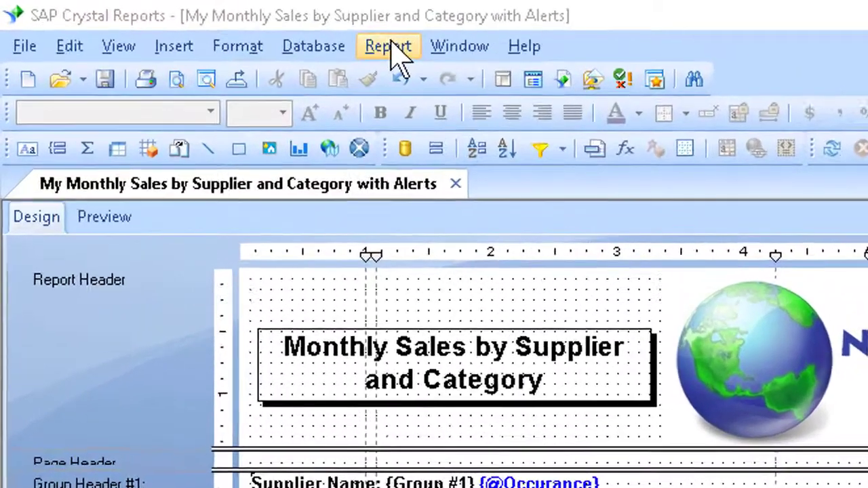
# Start creating a new report alert and name it Low Order Count
pyautogui.click(252, 32)
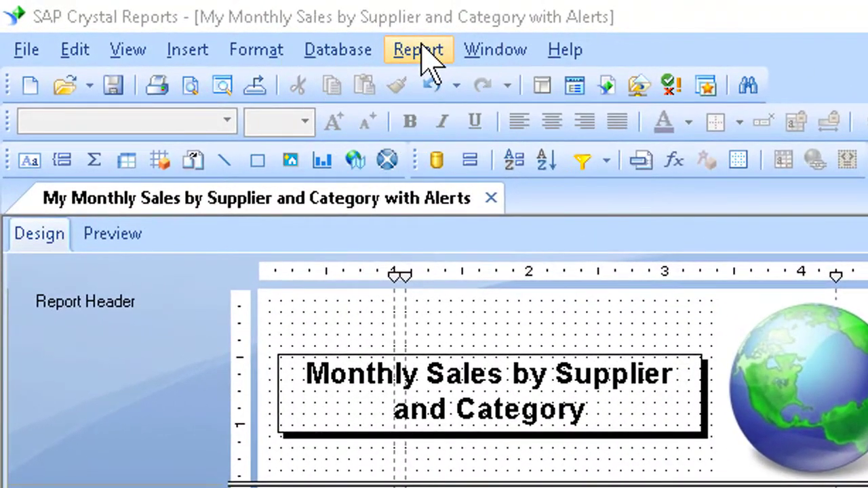
pyautogui.click(418, 49)
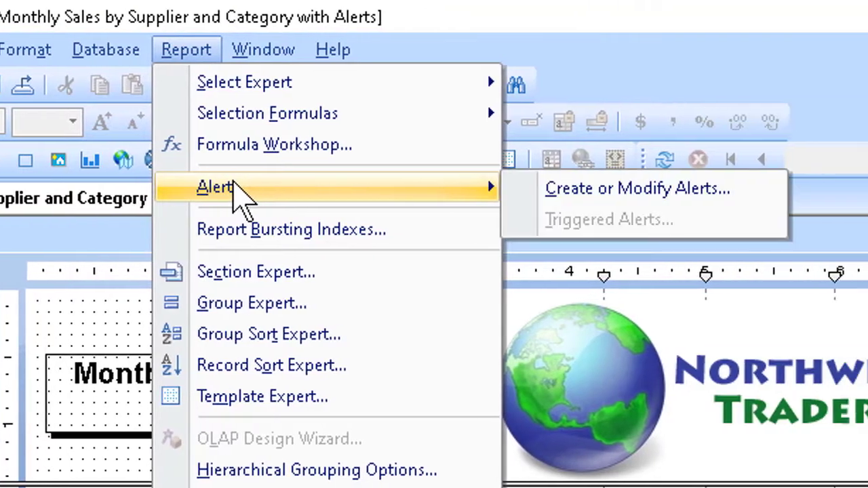
pyautogui.click(447, 183)
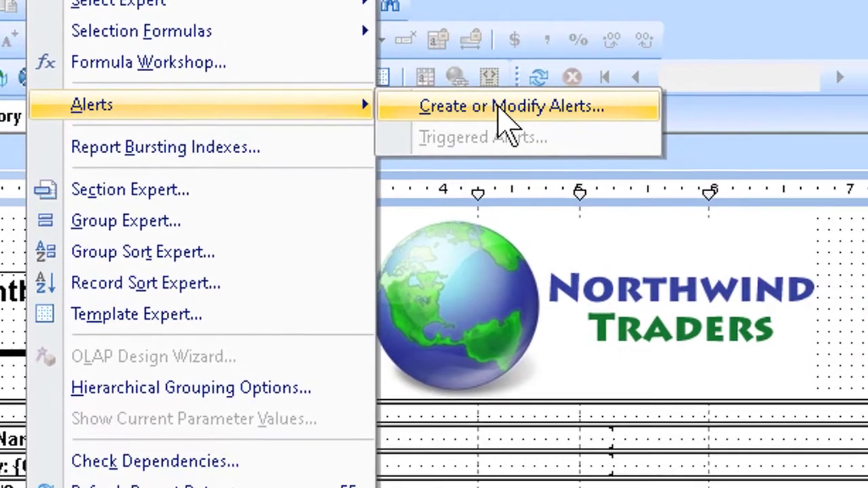
pyautogui.click(561, 193)
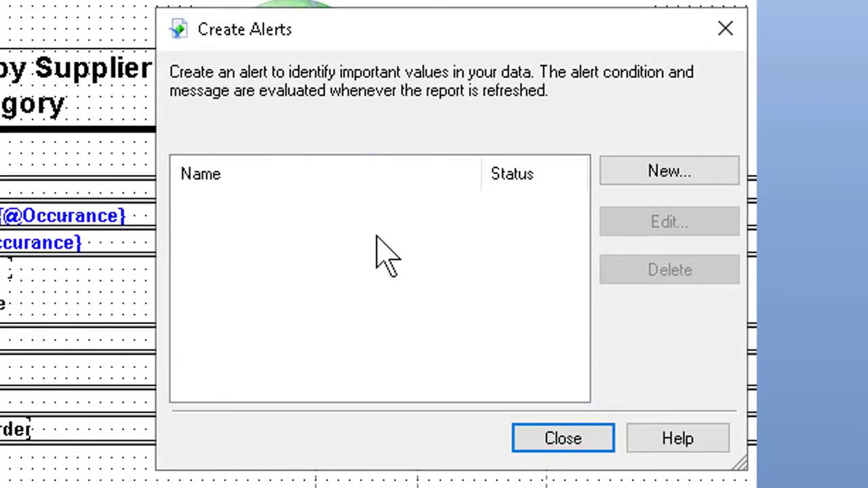
pyautogui.click(698, 173)
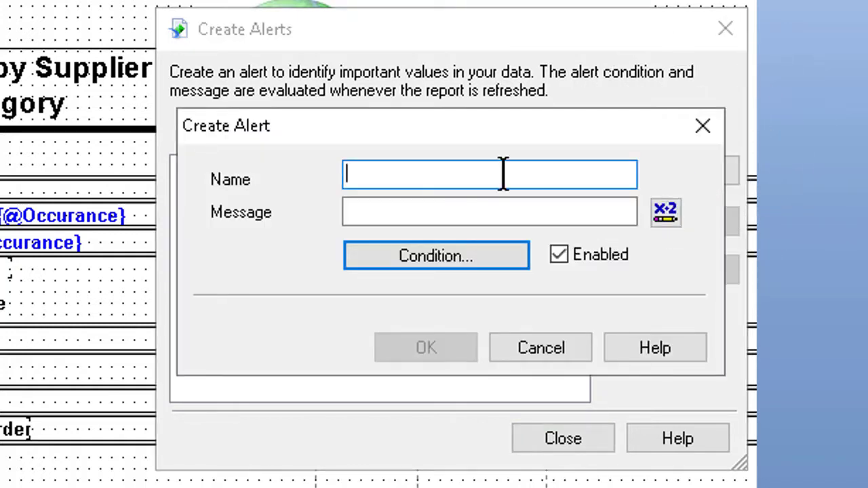
pyautogui.write('Low 0')
pyautogui.write('rder ')
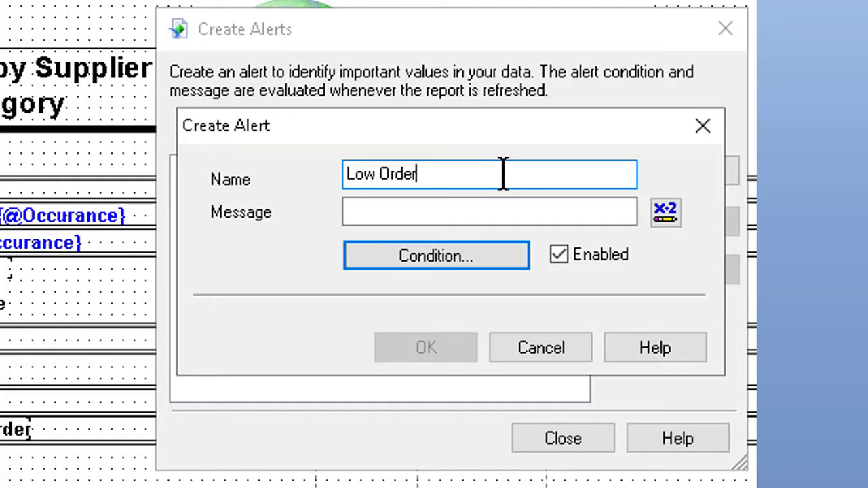
pyautogui.write('Count')
# Set the alert's message to "There are suppliers who placed fewer than normal orders for the year."
pyautogui.click(502, 210)
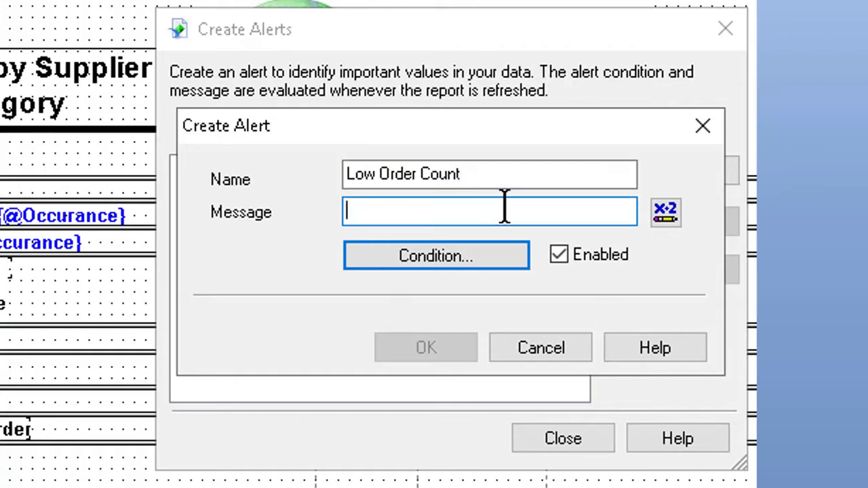
pyautogui.click(503, 208)
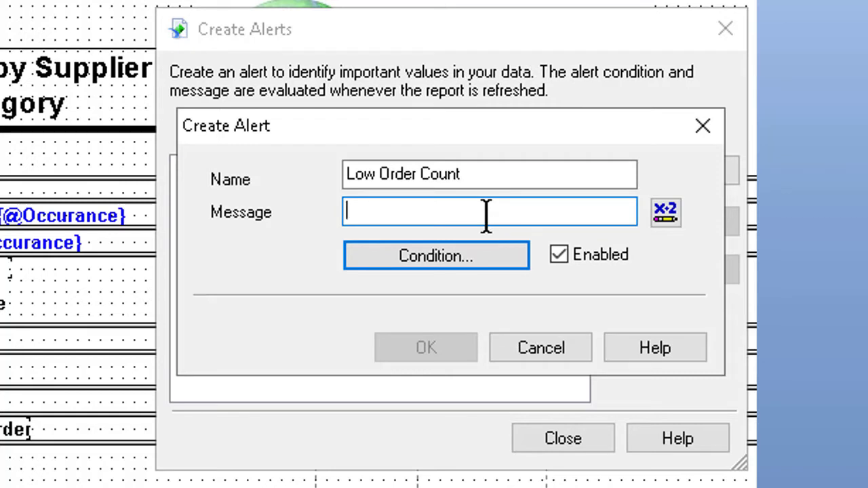
pyautogui.write('There are s')
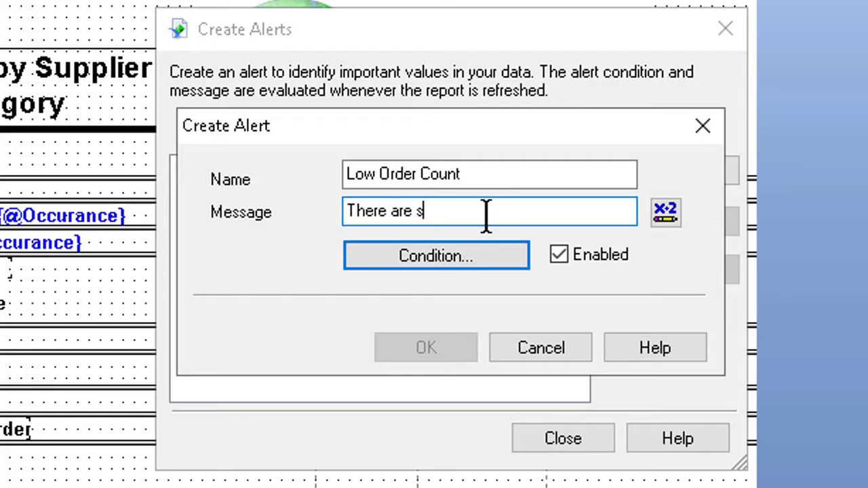
pyautogui.write('uppliers who')
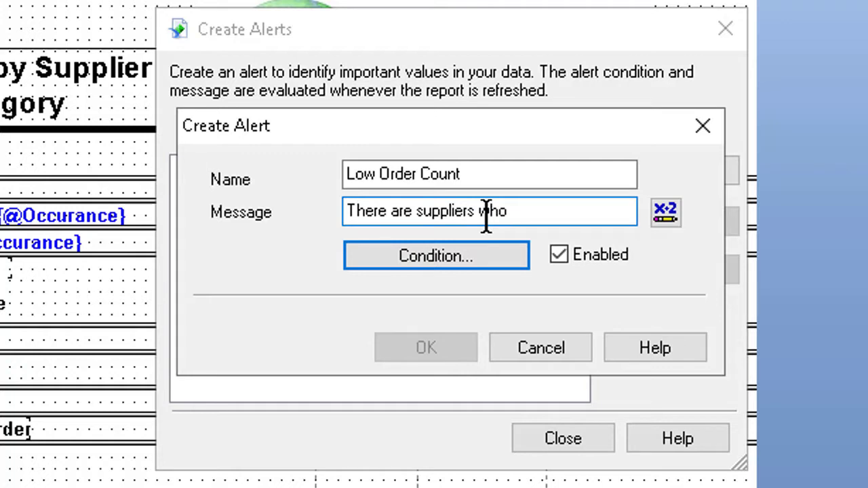
pyautogui.write(' pleac')
pyautogui.press('BackSpace')
pyautogui.press('BackSpace')
pyautogui.press('BackSpace')
pyautogui.write('aced fewer')
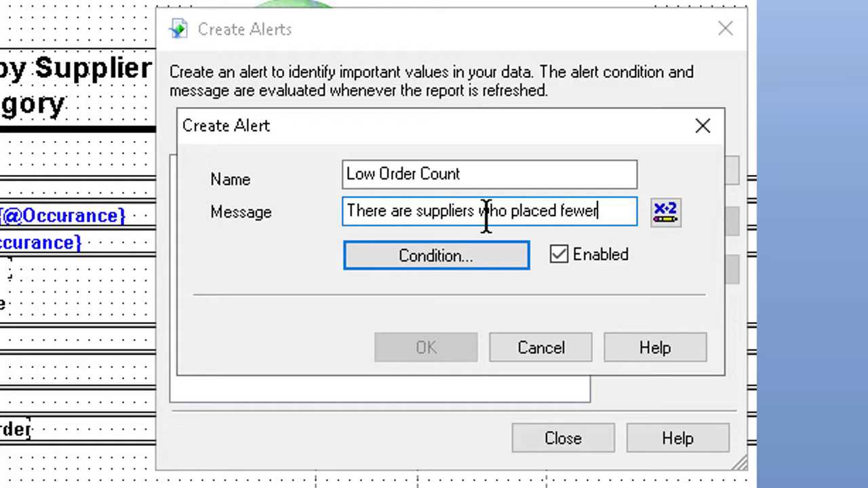
pyautogui.write(' than normal')
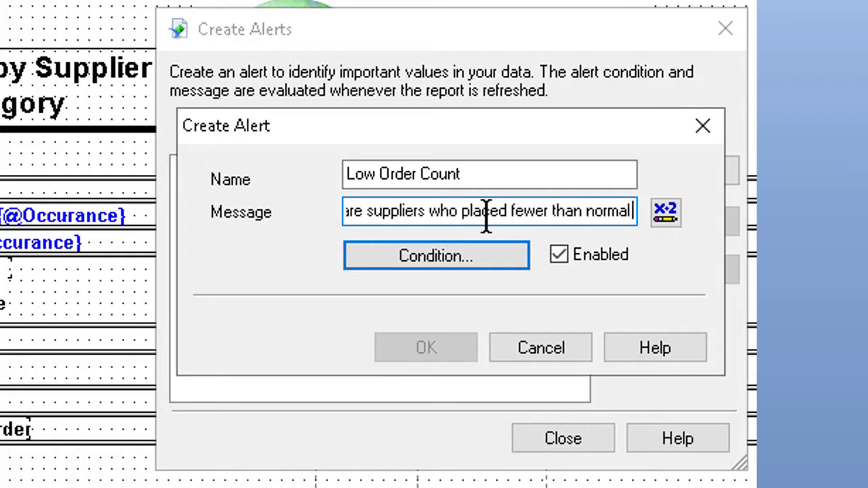
pyautogui.write(' orders for the ye')
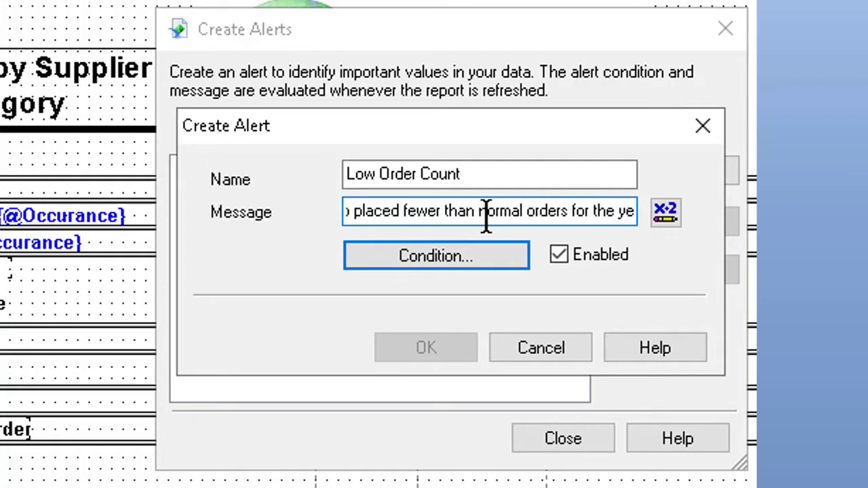
pyautogui.write('ar.')
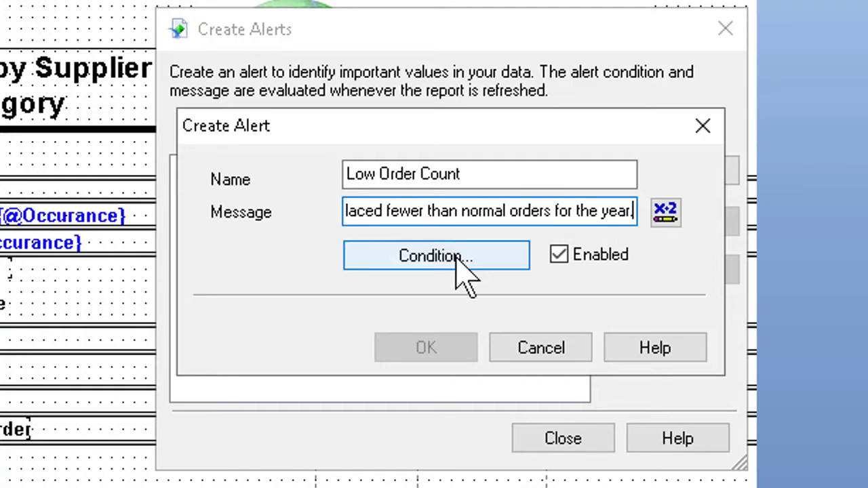
# Write the alert's condition formula as Count({Orders.OrderID},{Suppliers.SupplierName})<30
pyautogui.click(485, 257)
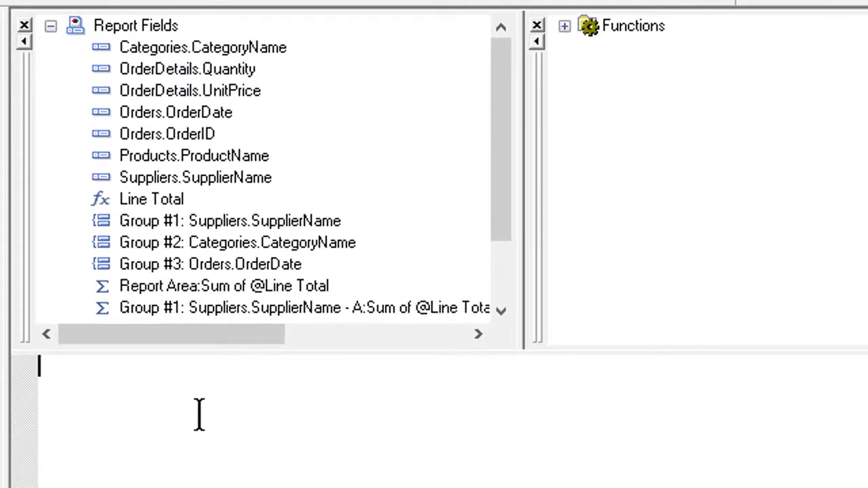
pyautogui.write('COunt')
pyautogui.press('BackSpace')
pyautogui.press('BackSpace')
pyautogui.press('BackSpace')
pyautogui.press('BackSpace')
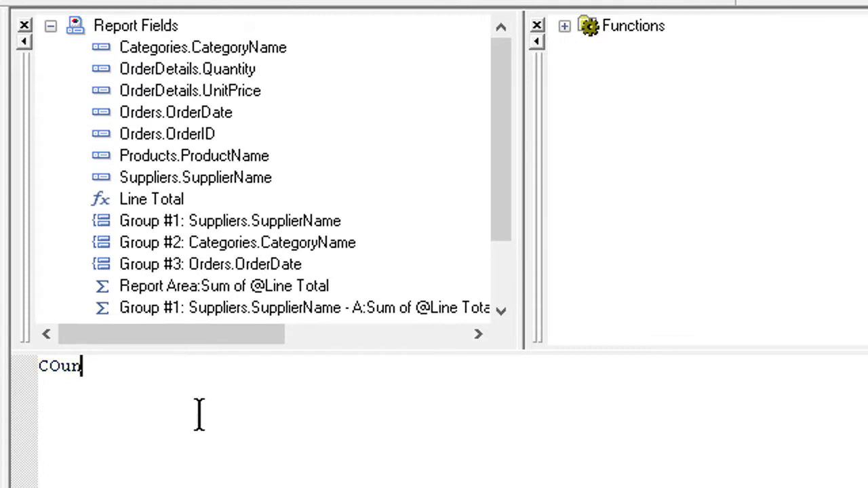
pyautogui.write('ount (')
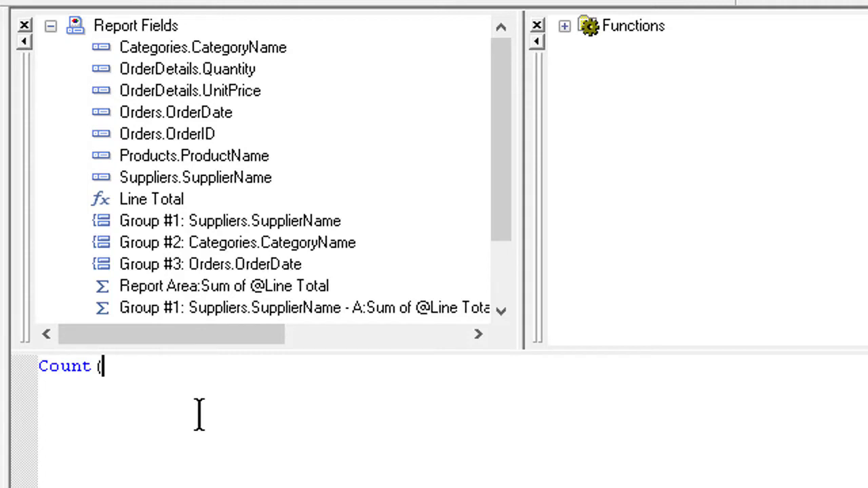
pyautogui.doubleClick(180, 143)
pyautogui.write(',')
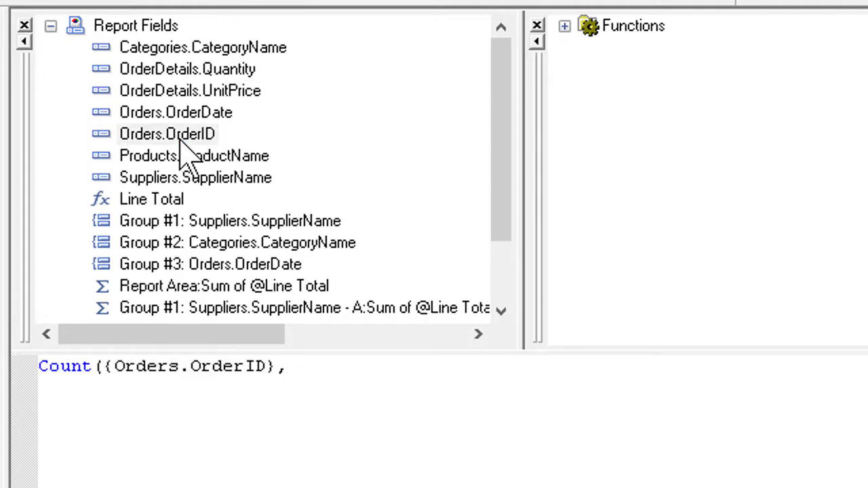
pyautogui.doubleClick(225, 178)
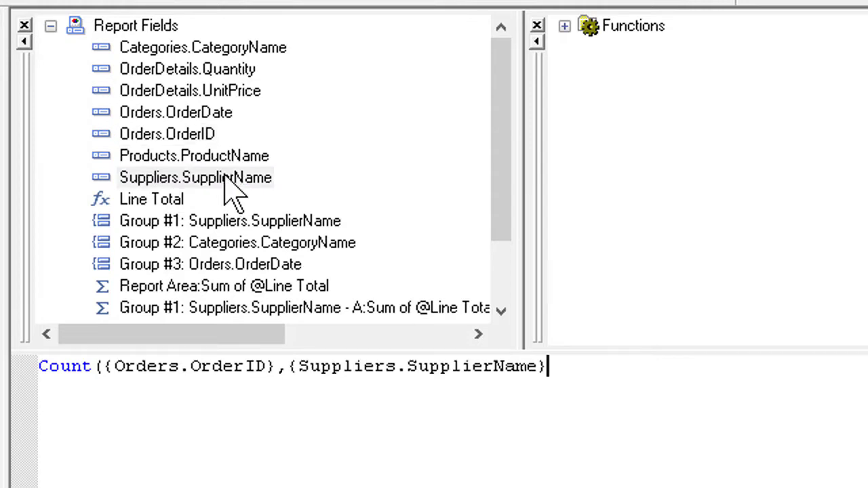
pyautogui.write(')')
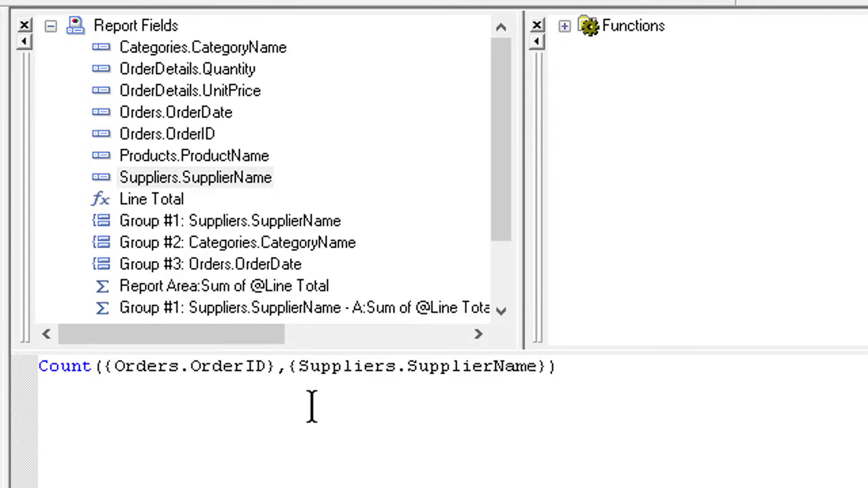
pyautogui.write('<30')
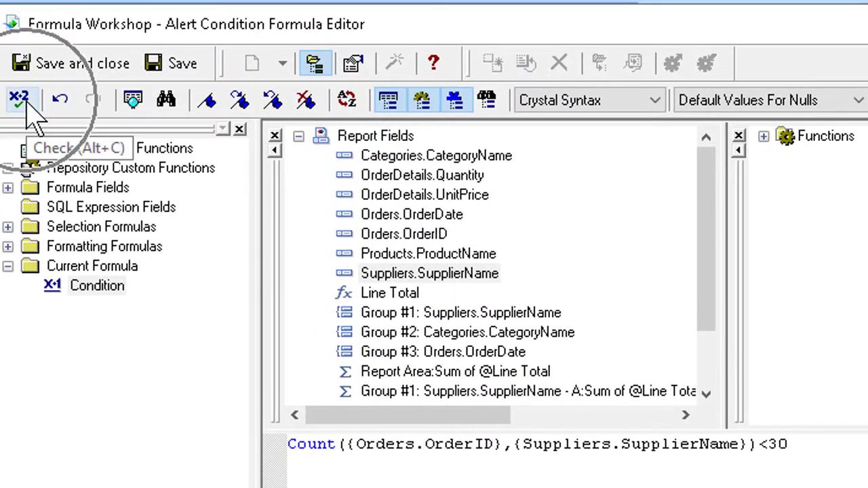
# Check the alert condition formula for errors, and save and close it
pyautogui.click(26, 103)
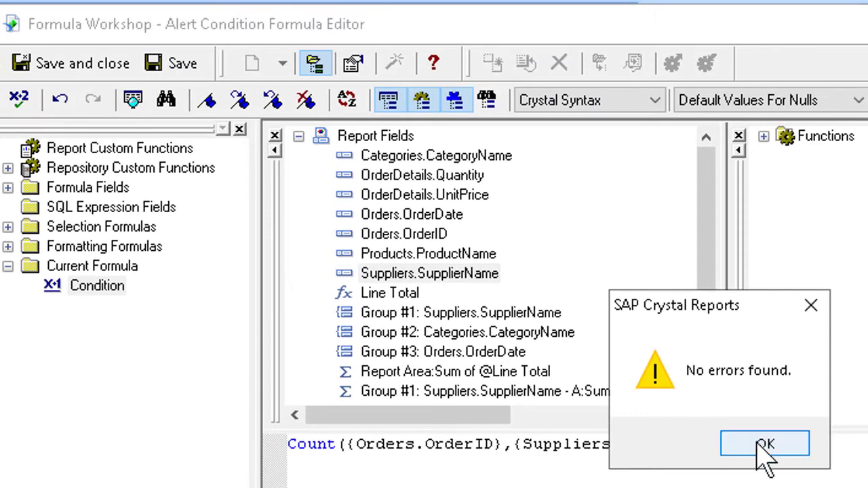
pyautogui.click(765, 445)
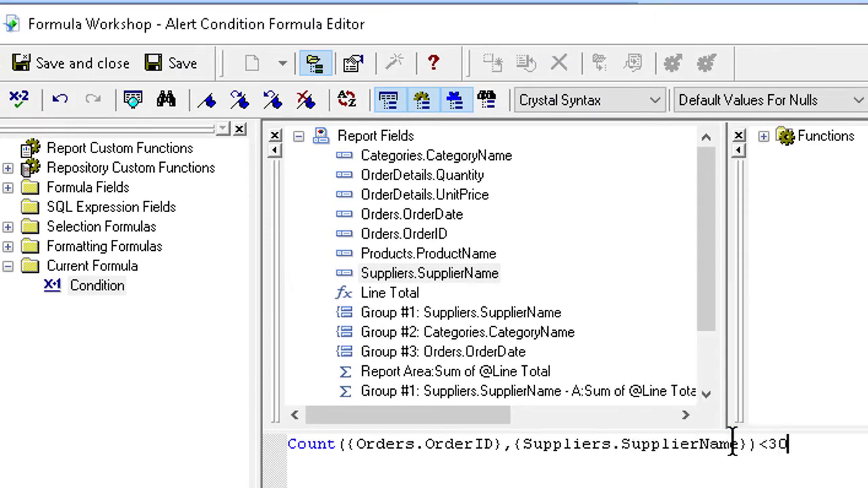
pyautogui.click(103, 68)
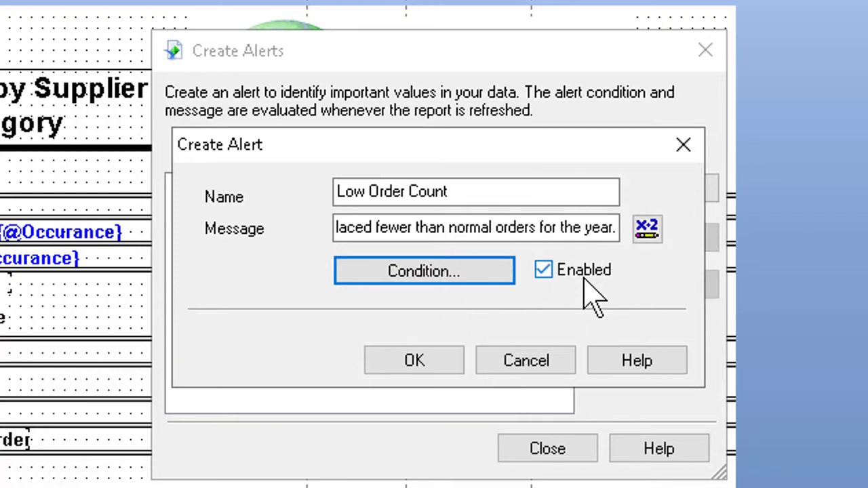
# Accept the new Low Order Count alert as enabled and close the list of alerts
pyautogui.click(429, 360)
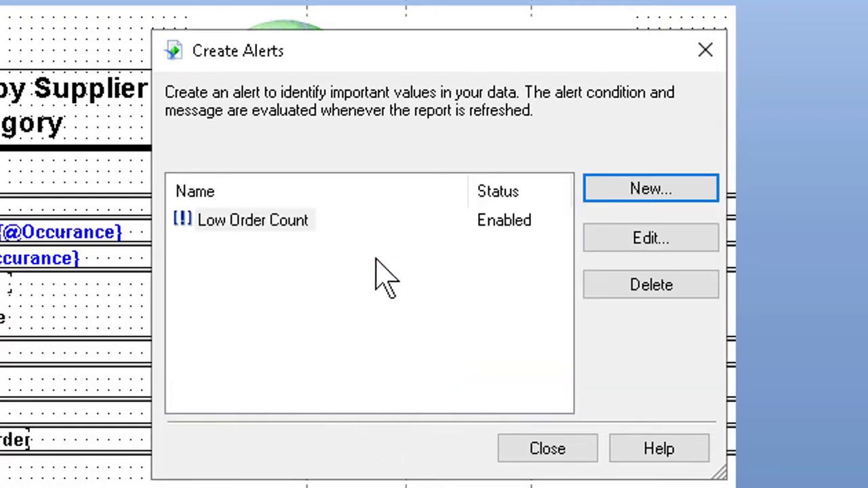
pyautogui.click(347, 227)
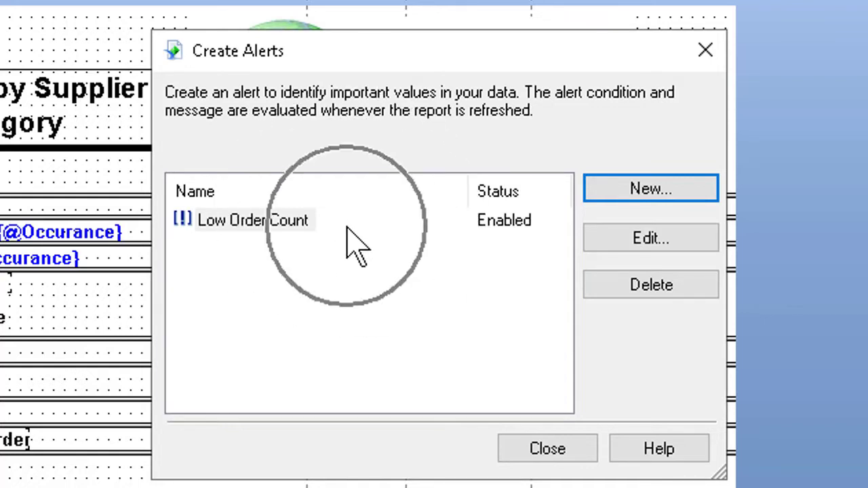
pyautogui.click(479, 235)
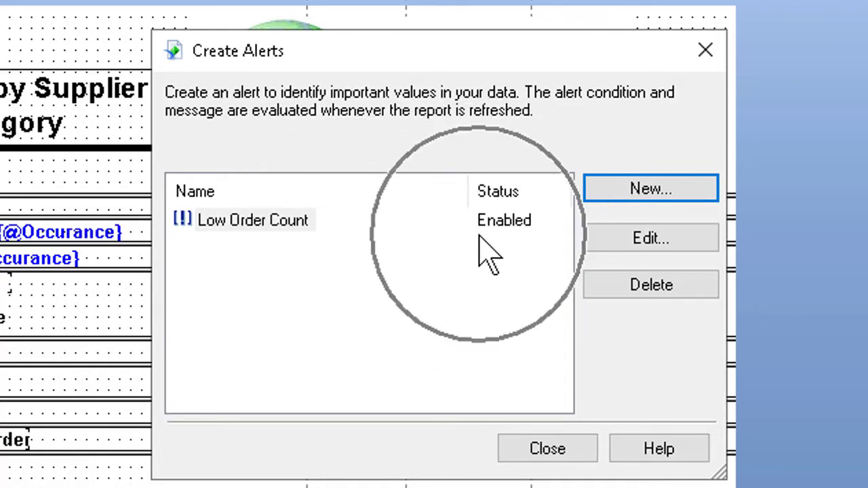
pyautogui.click(539, 456)
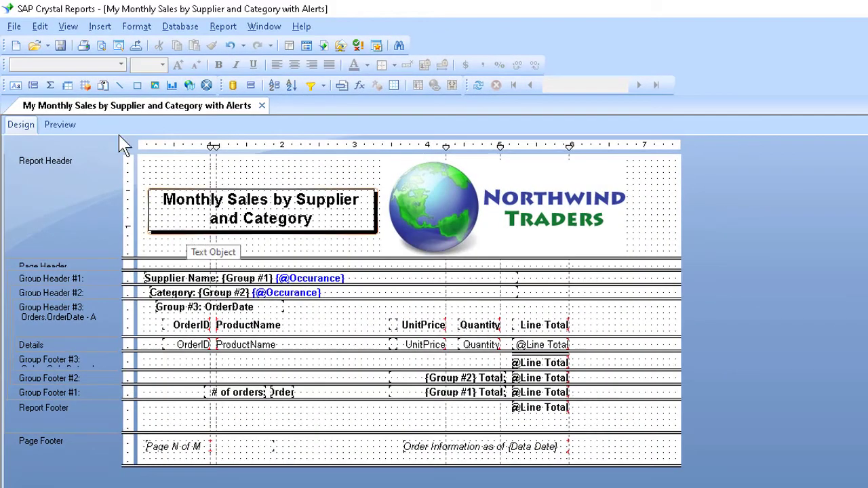
# Save the report and refresh its data so the alert is evaluated
pyautogui.click(61, 45)
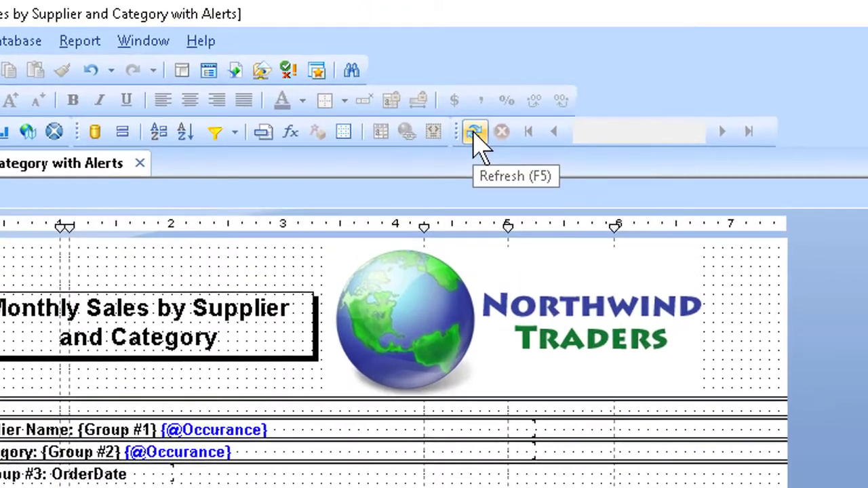
pyautogui.click(475, 114)
pyautogui.click(475, 115)
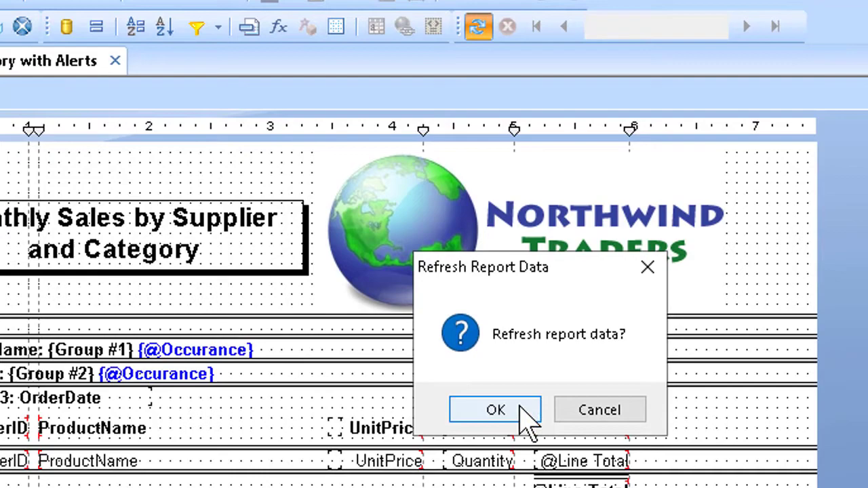
pyautogui.click(519, 409)
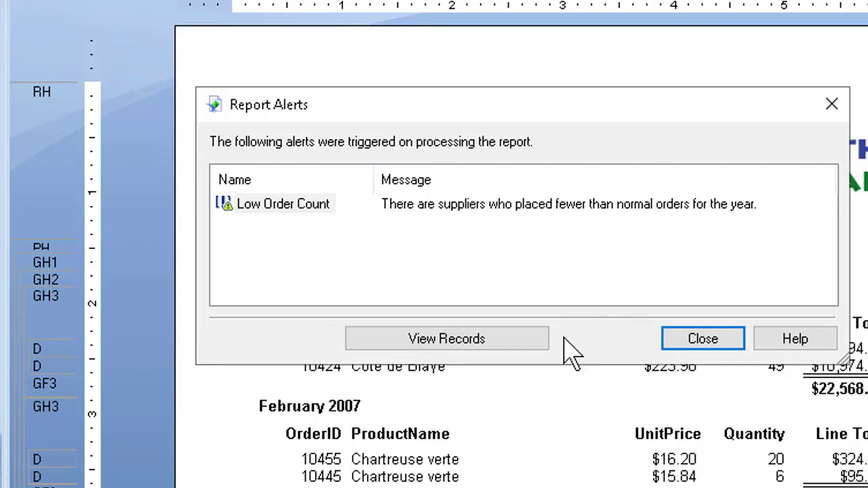
# View the records that triggered the Low Order Count alert in their own report view
pyautogui.click(524, 339)
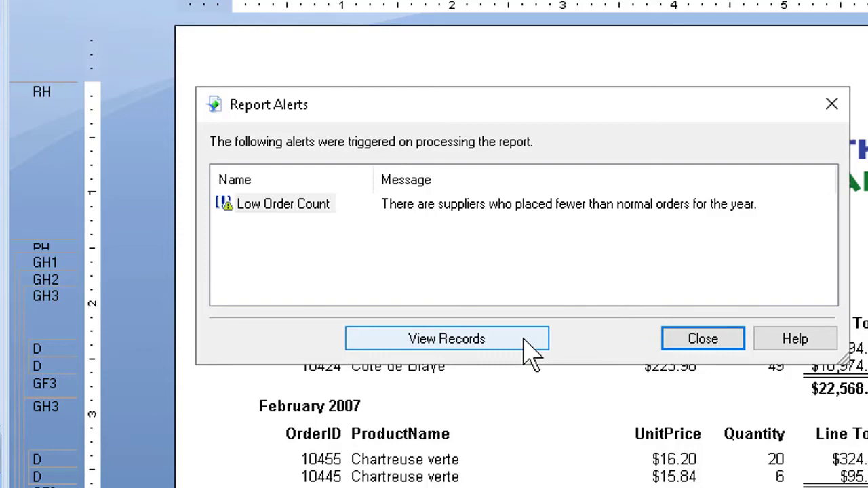
pyautogui.click(523, 339)
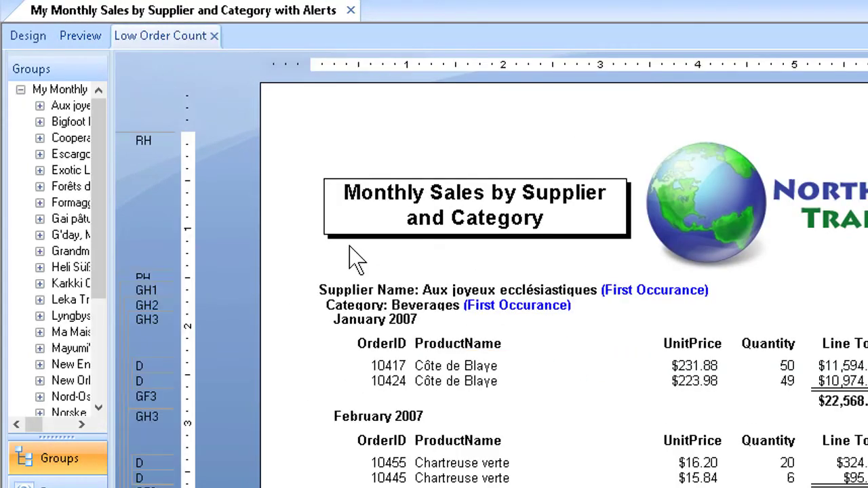
pyautogui.click(170, 48)
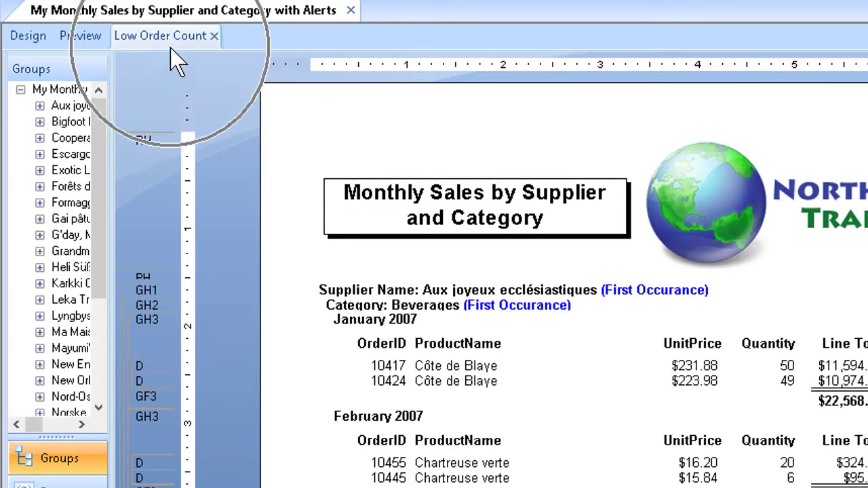
# Examine the first three pages of the Low Order Count report view, checking the number of orders for each listed supplier
pyautogui.click(170, 48)
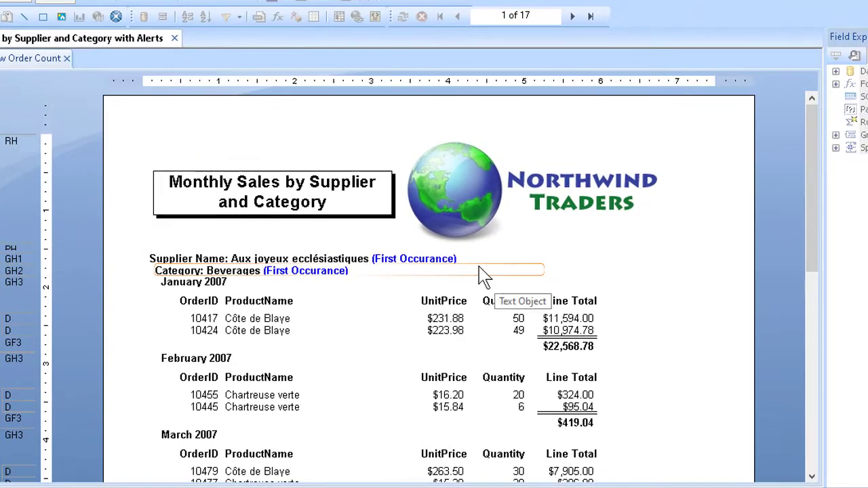
pyautogui.scroll(-5, 579, 293)
pyautogui.scroll(-4, 480, 278)
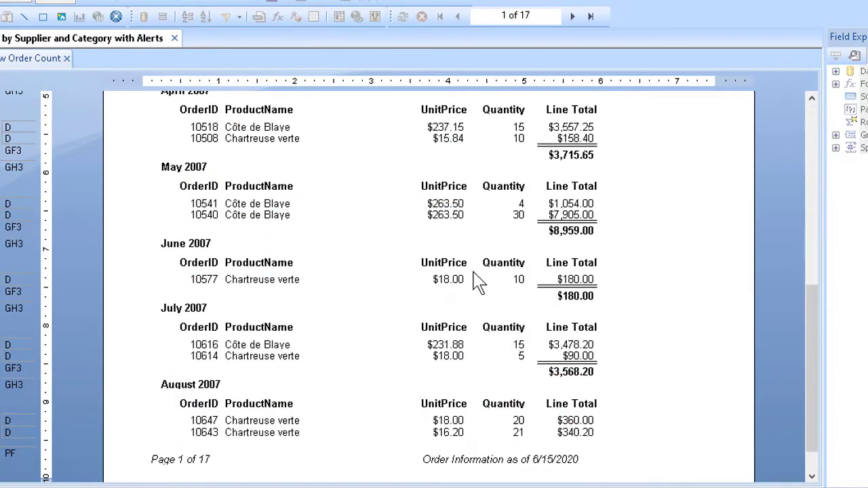
pyautogui.scroll(2, 475, 279)
pyautogui.scroll(5, 475, 224)
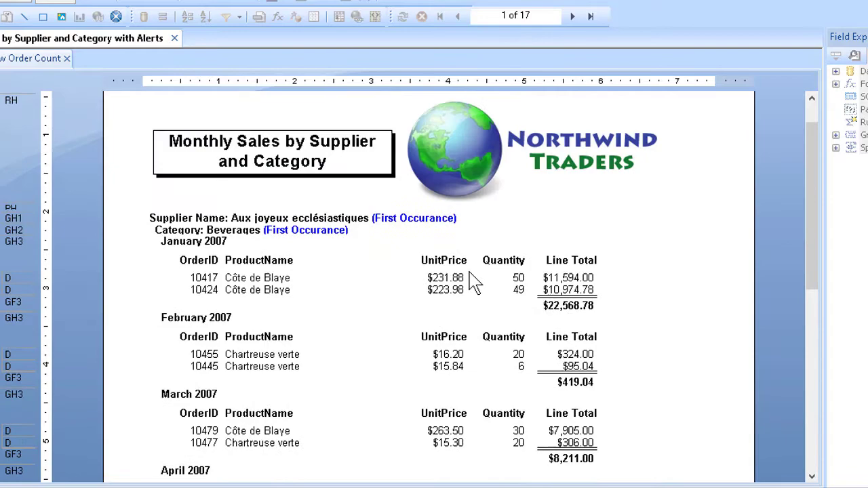
pyautogui.click(572, 16)
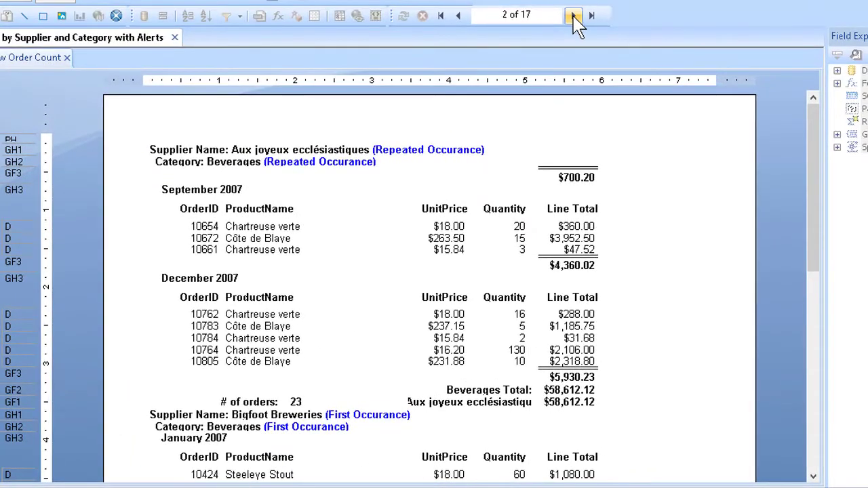
pyautogui.click(574, 18)
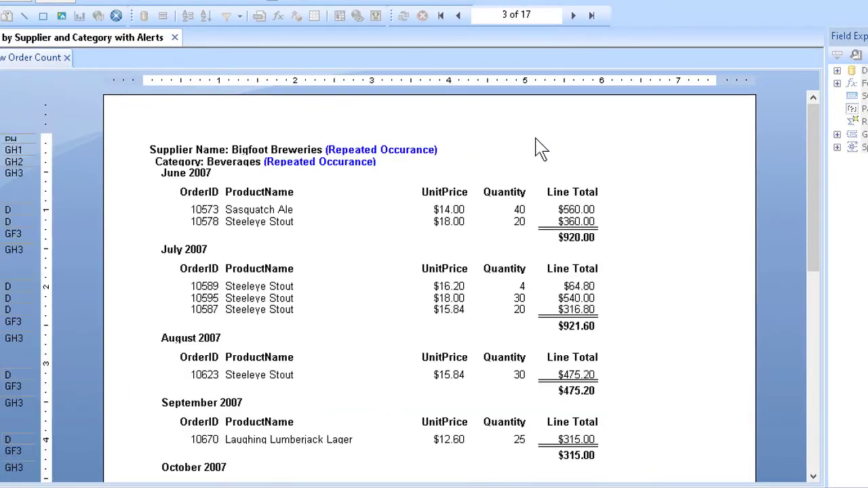
pyautogui.scroll(-10, 535, 149)
pyautogui.scroll(-3, 500, 215)
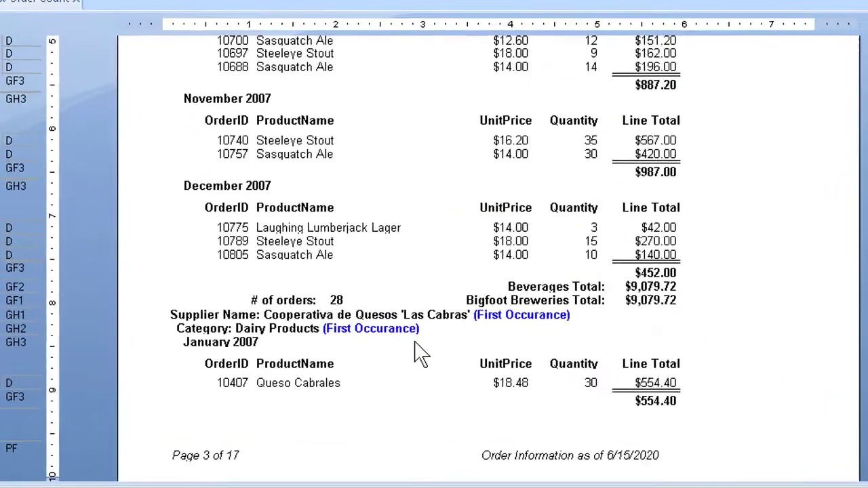
pyautogui.click(439, 258)
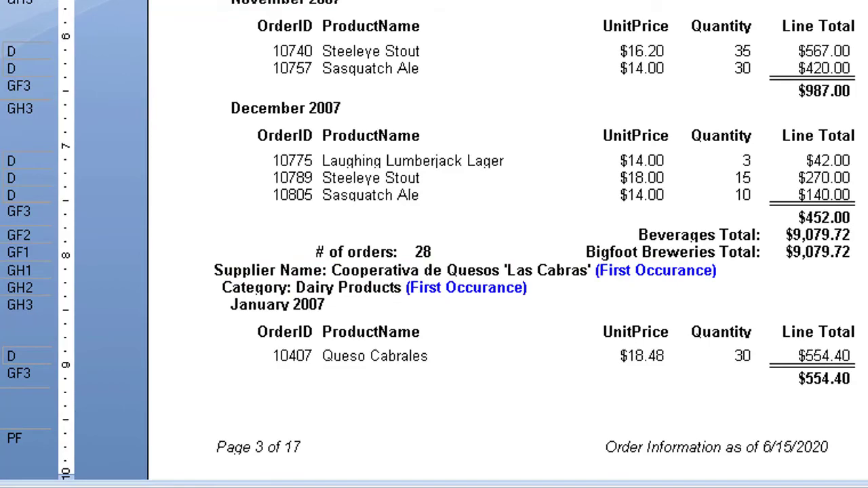
# Return to the top of the first page of the Low Order Count report view
pyautogui.press('Home')
pyautogui.scroll(5, 465, 120)
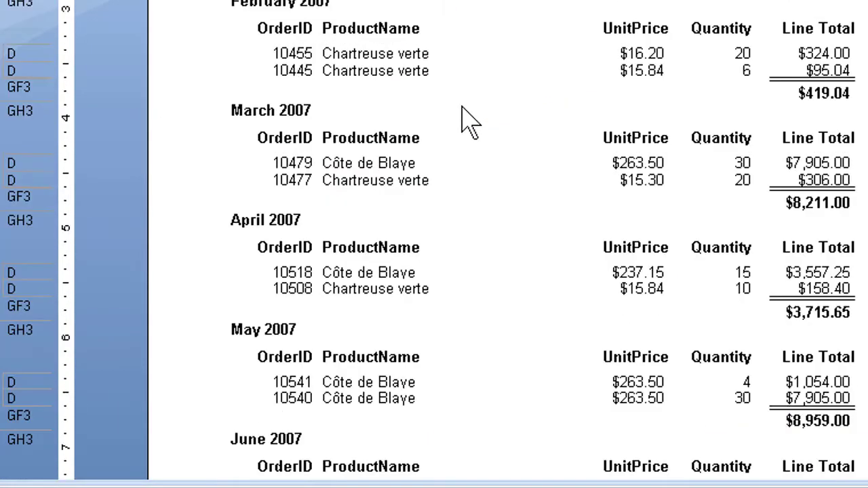
pyautogui.scroll(5, 466, 121)
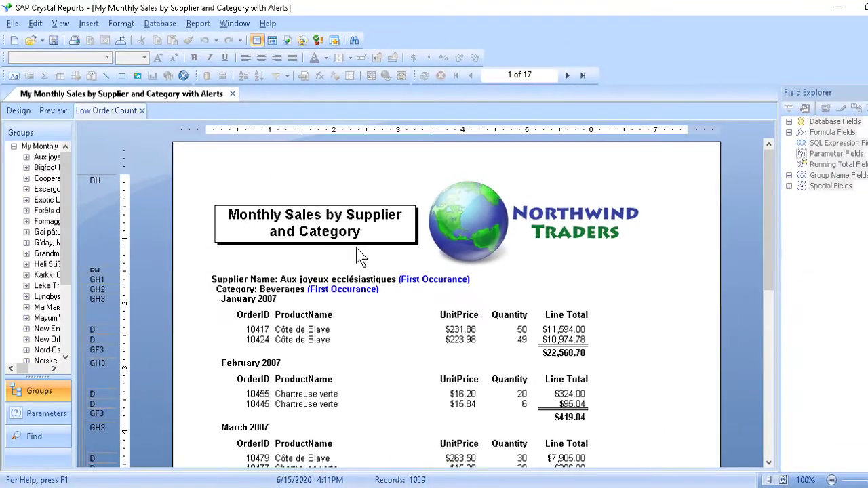